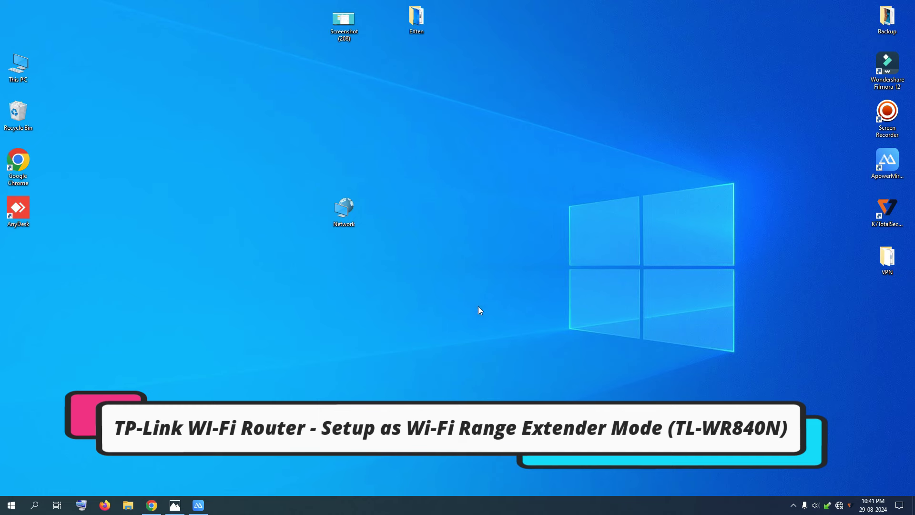
- From Network and Sharing settings, open the Ethernet adapter's properties
{"action": "right_click", "coordinate": [335, 208]}
{"action": "left_click", "coordinate": [378, 308]}
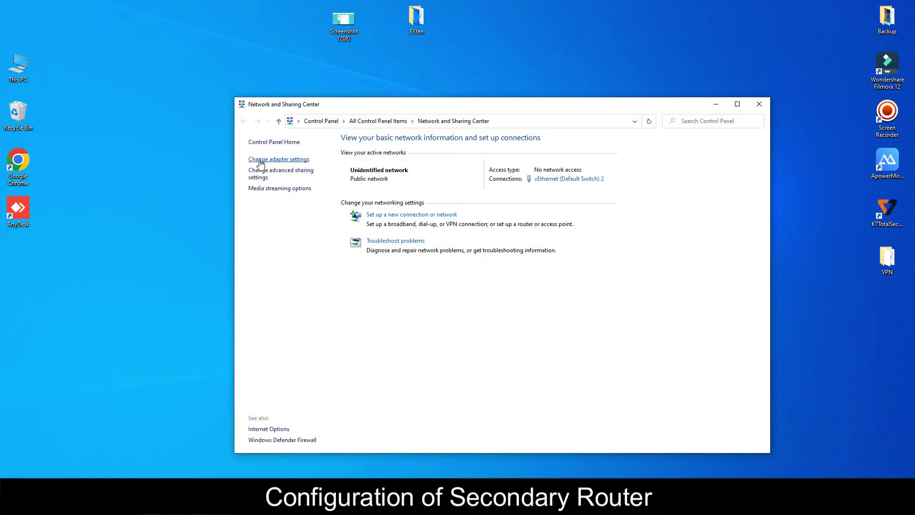
{"action": "left_click_drag", "start_coordinate": [423, 106], "coordinate": [734, 247]}
{"action": "left_click", "coordinate": [597, 302]}
{"action": "left_click_drag", "start_coordinate": [218, 13], "coordinate": [674, 210]}
{"action": "right_click", "coordinate": [500, 257]}
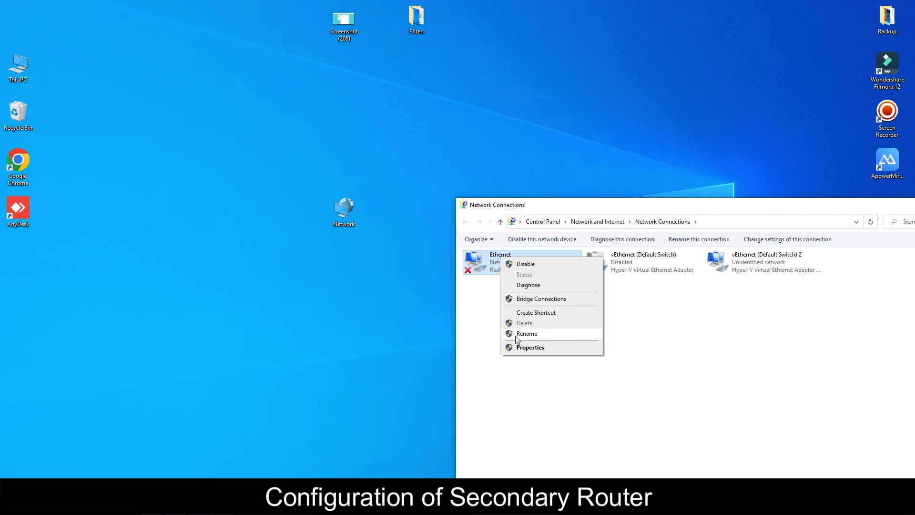
{"action": "left_click", "coordinate": [525, 347]}
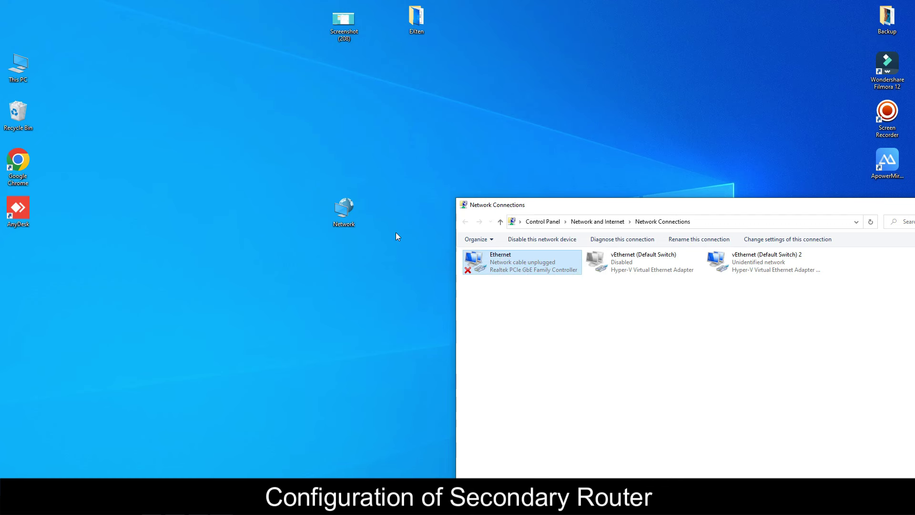
- Set the Ethernet adapter's IPv4 to obtain IP and DNS addresses automatically, then close its properties
{"action": "left_click", "coordinate": [572, 357]}
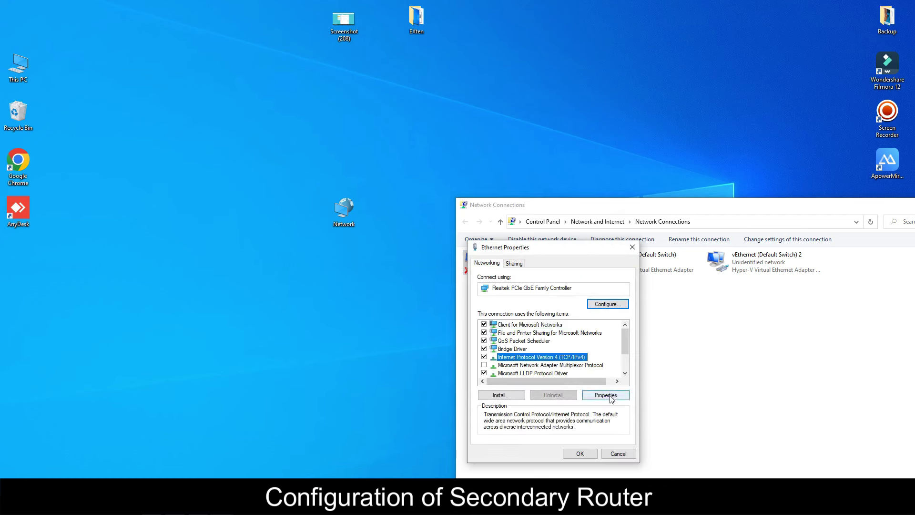
{"action": "left_click", "coordinate": [606, 394]}
{"action": "left_click_drag", "start_coordinate": [615, 254], "coordinate": [350, 272]}
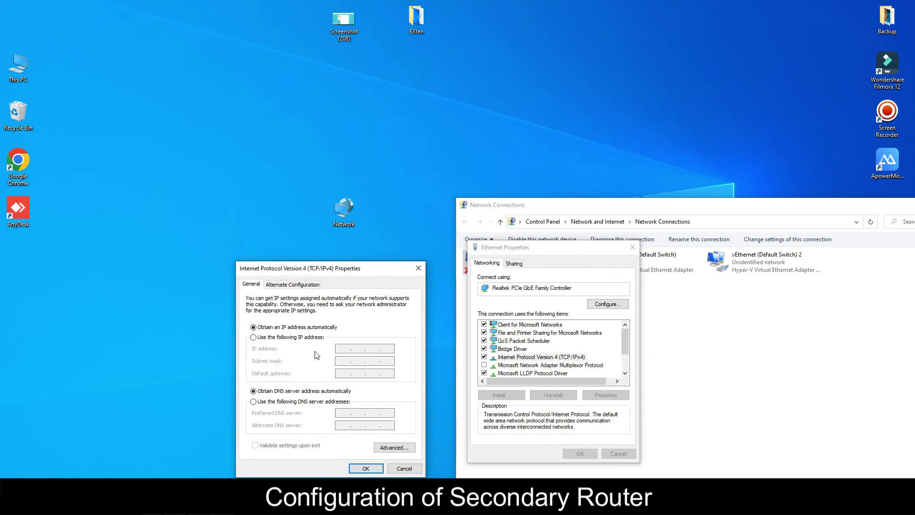
{"action": "left_click", "coordinate": [298, 337]}
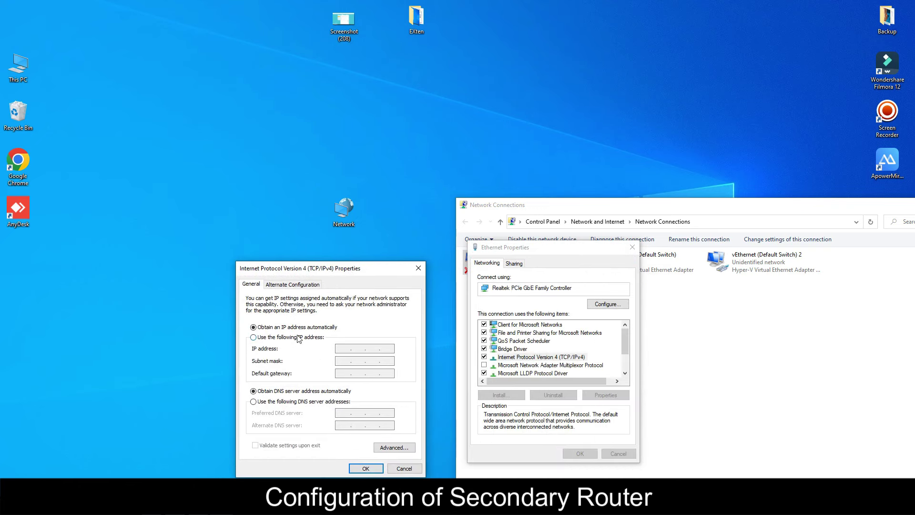
{"action": "left_click", "coordinate": [271, 329]}
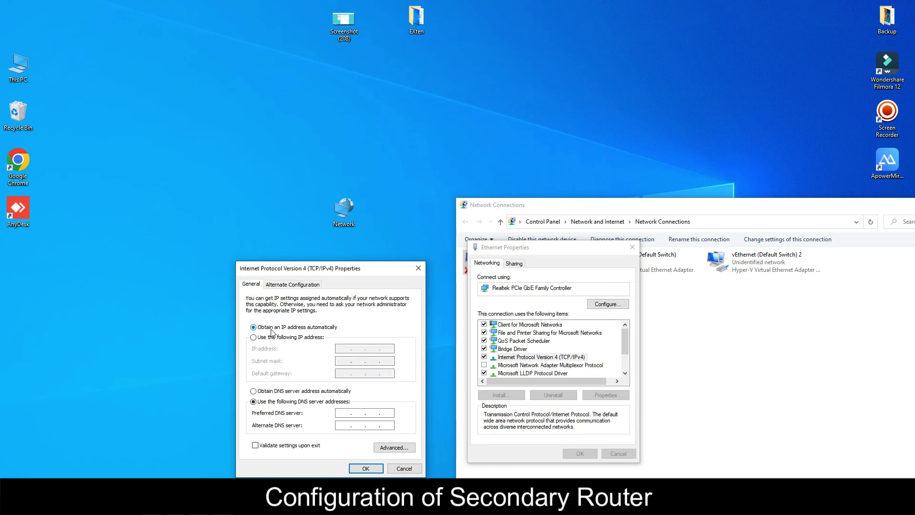
{"action": "left_click", "coordinate": [288, 392]}
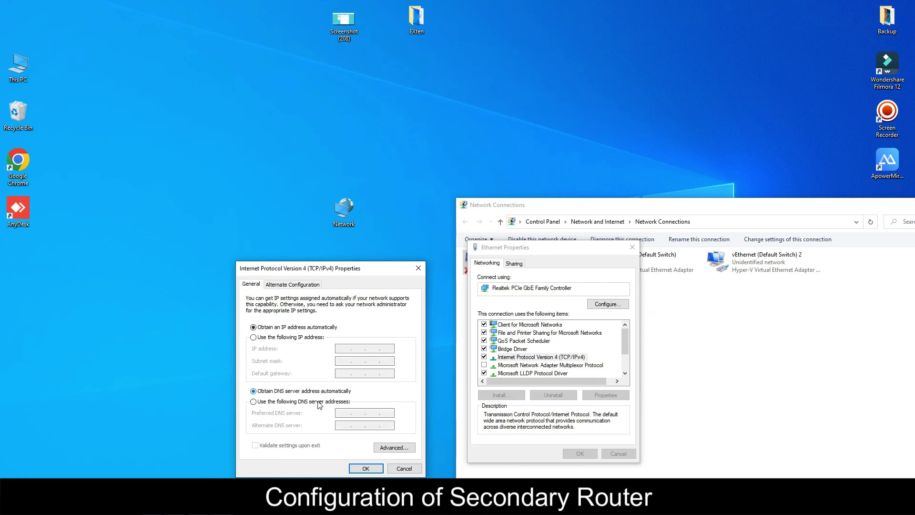
{"action": "left_click", "coordinate": [360, 469]}
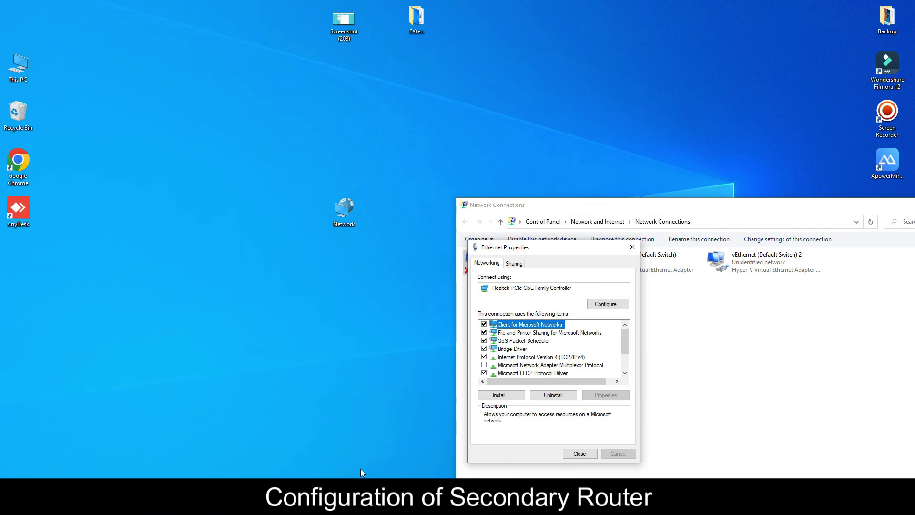
{"action": "left_click", "coordinate": [580, 453]}
{"action": "left_click_drag", "start_coordinate": [625, 208], "coordinate": [608, 186]}
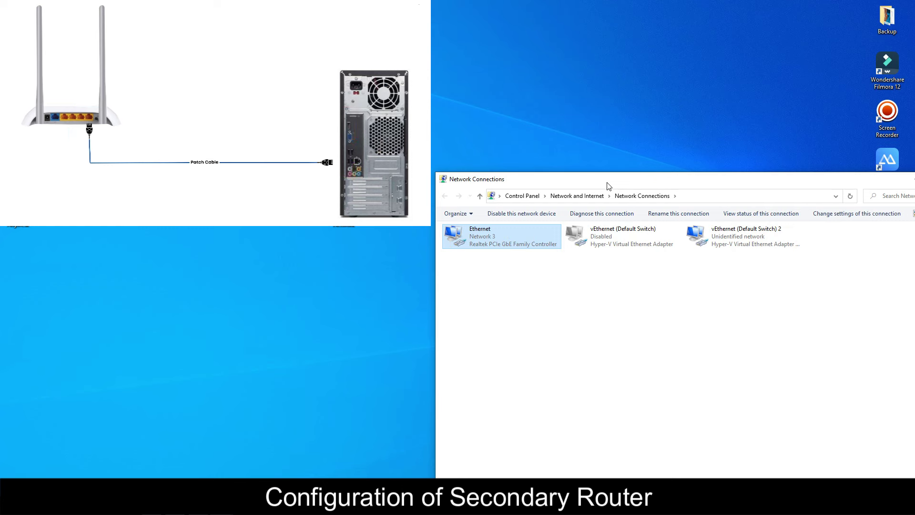
{"action": "left_click_drag", "start_coordinate": [670, 184], "coordinate": [552, 126]}
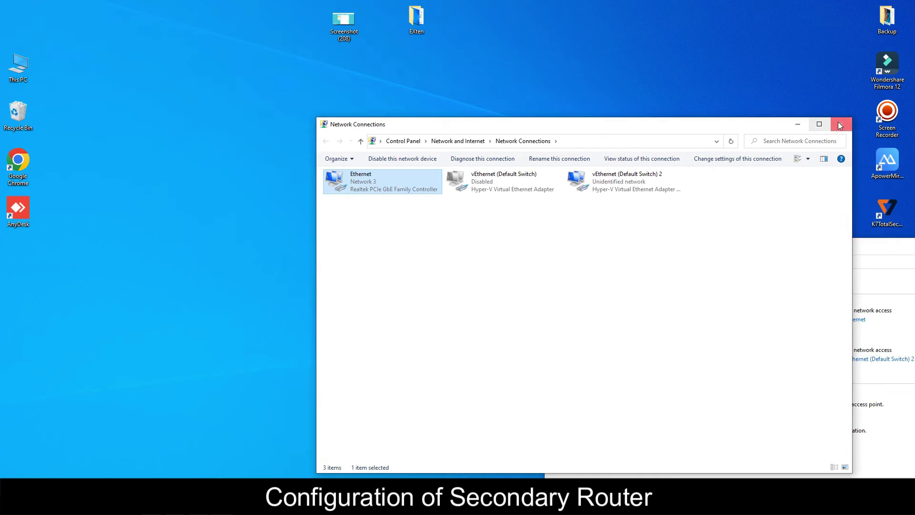
{"action": "left_click_drag", "start_coordinate": [680, 128], "coordinate": [836, 192]}
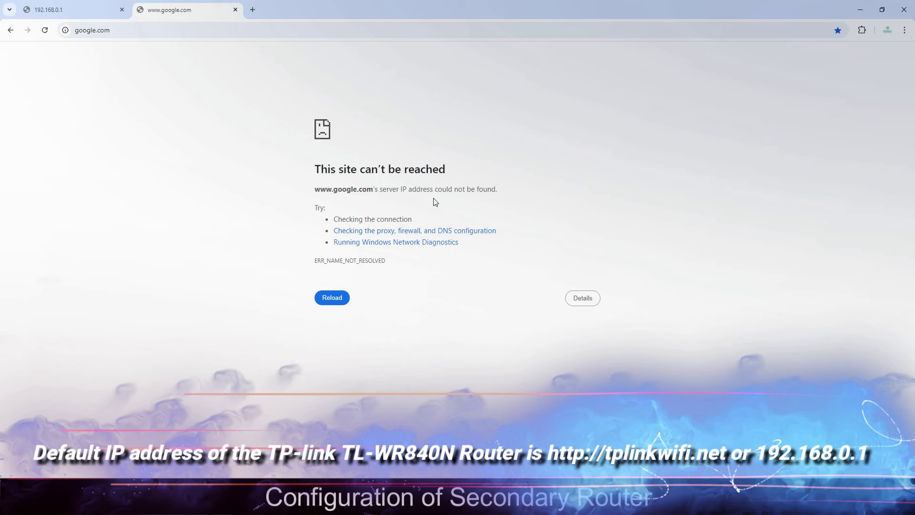
- Retry google.com, then reload 192.168.0.1 in the router tab to reach the TP-Link login page
{"action": "key", "text": "F5"}
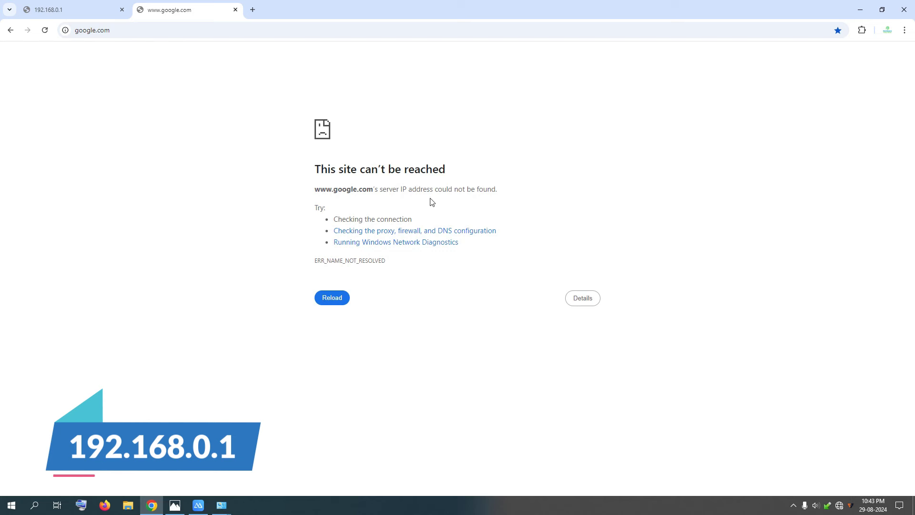
{"action": "left_click", "coordinate": [76, 13]}
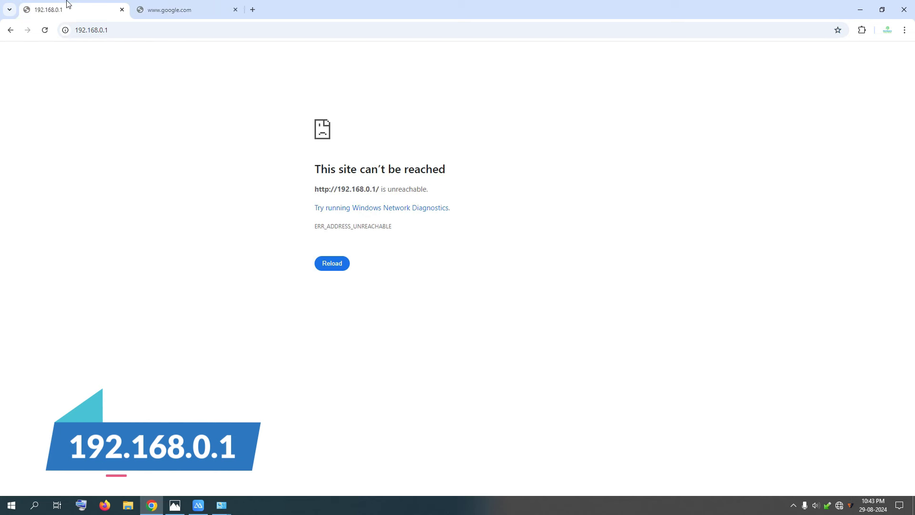
{"action": "left_click", "coordinate": [128, 30]}
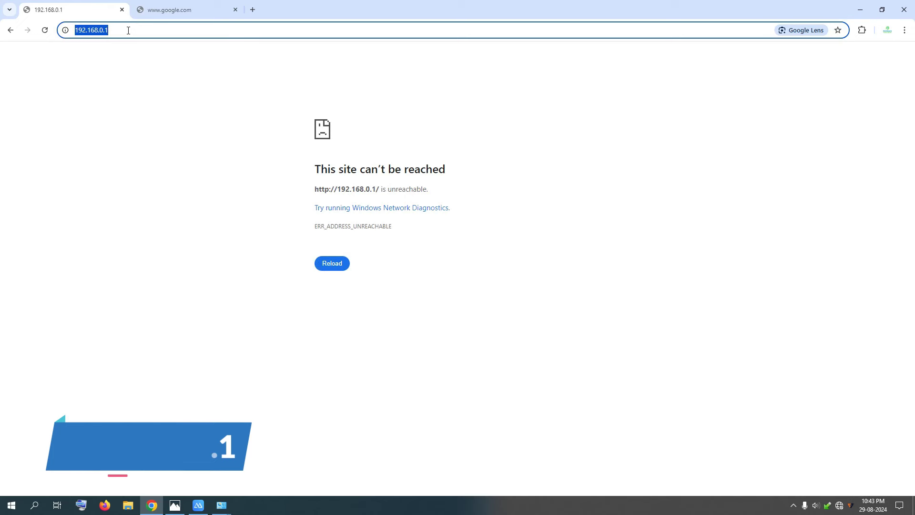
{"action": "key", "text": "Return"}
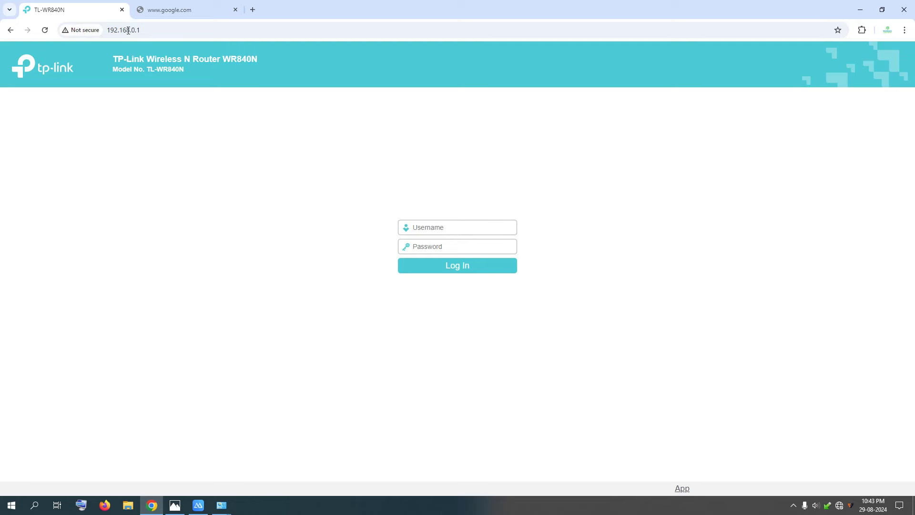
- Sign in with the default admin username and password, then go to Operation Mode
{"action": "left_click", "coordinate": [145, 64]}
{"action": "type", "text": "admin"}
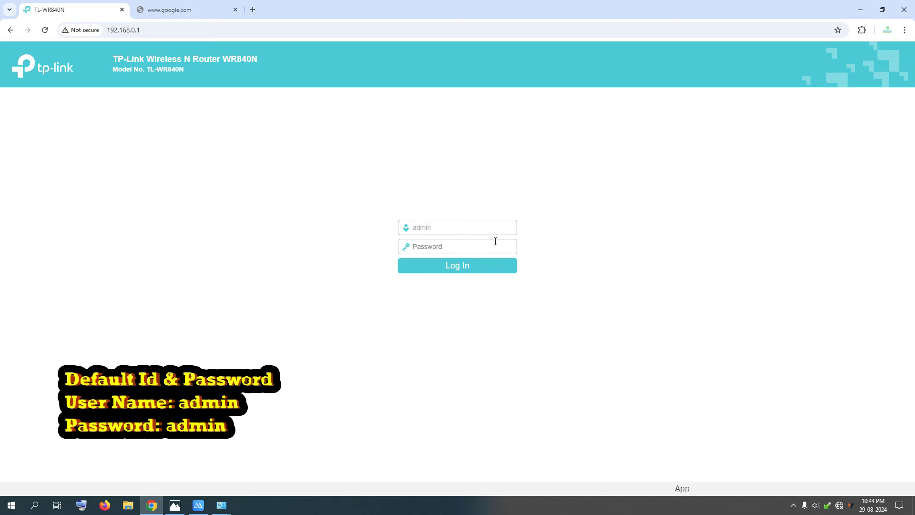
{"action": "type", "text": "admi"}
{"action": "left_click", "coordinate": [464, 266]}
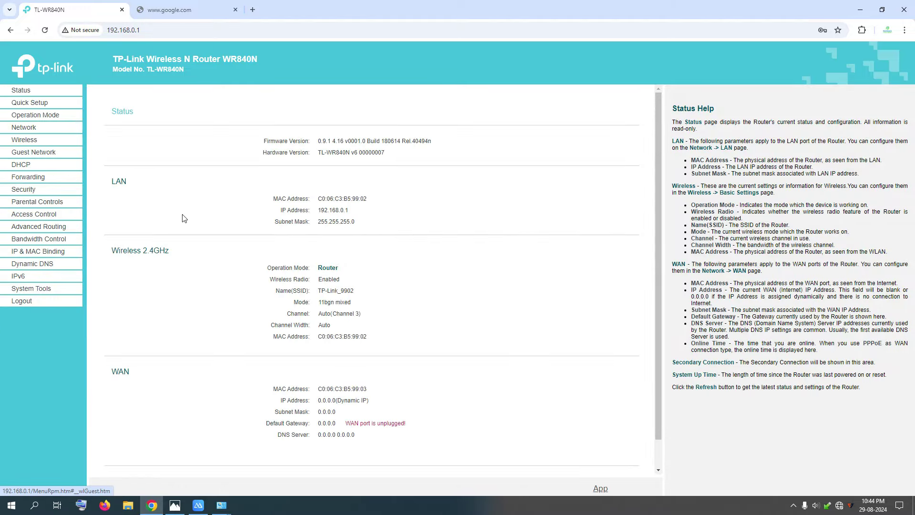
{"action": "left_click", "coordinate": [19, 118]}
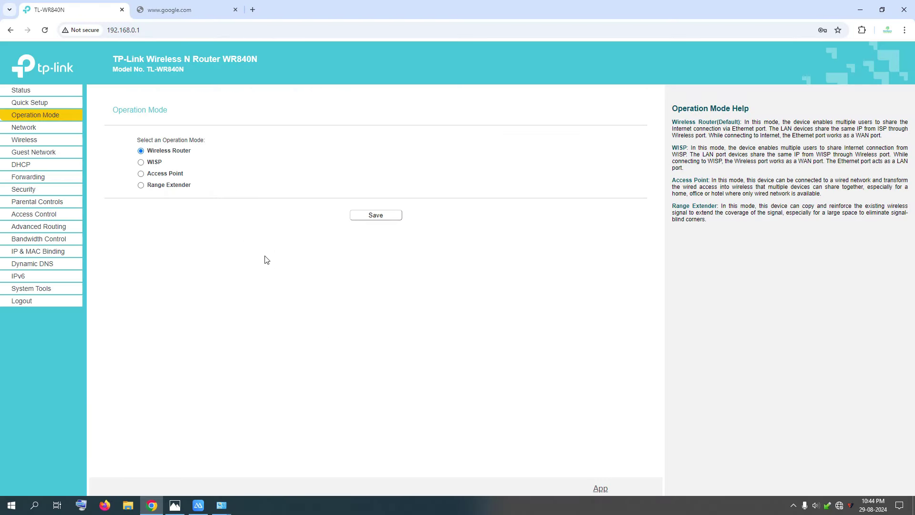
- Save Range Extender as the operation mode and confirm the reboot, checking google.com meanwhile
{"action": "left_click", "coordinate": [141, 186]}
{"action": "left_click", "coordinate": [381, 217]}
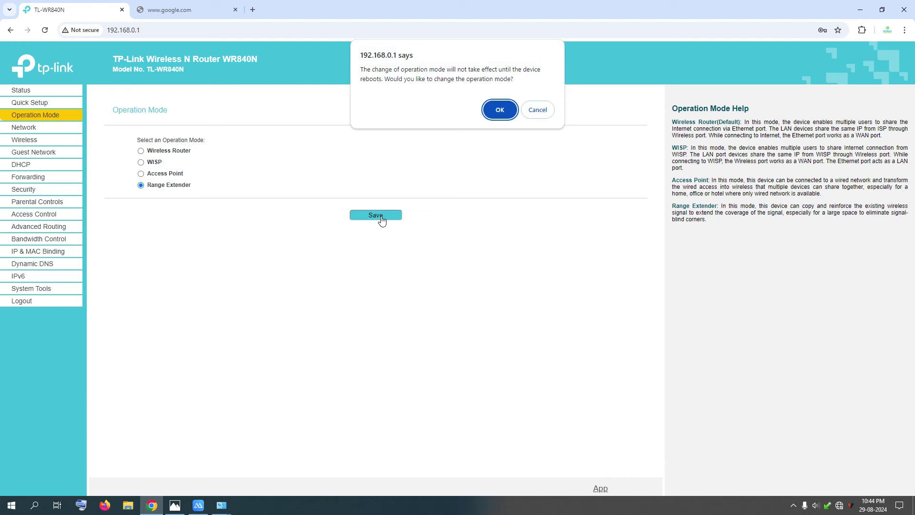
{"action": "left_click", "coordinate": [494, 113]}
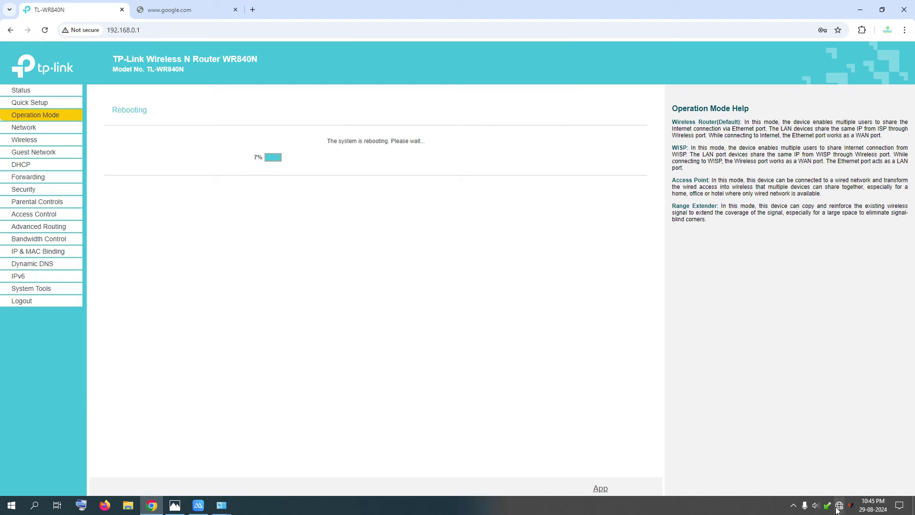
{"action": "mouse_move", "coordinate": [841, 508]}
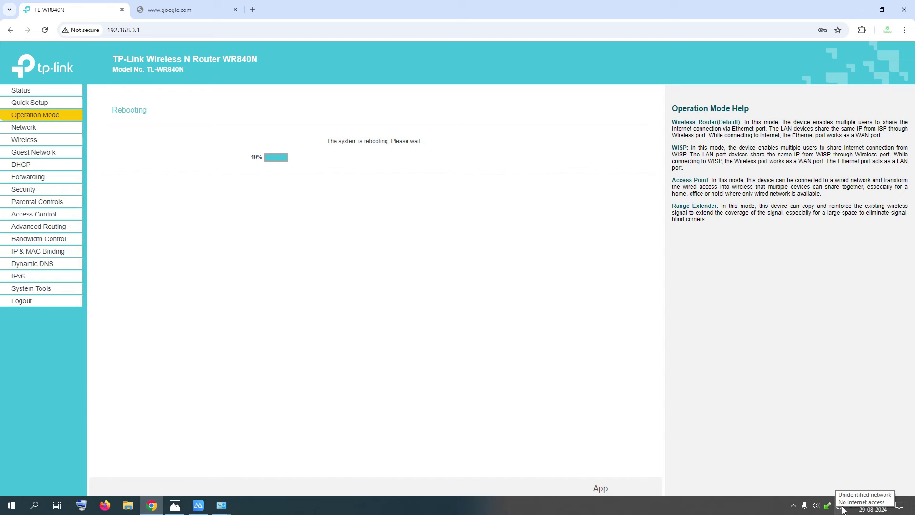
{"action": "left_click", "coordinate": [195, 9]}
{"action": "left_click", "coordinate": [180, 30]}
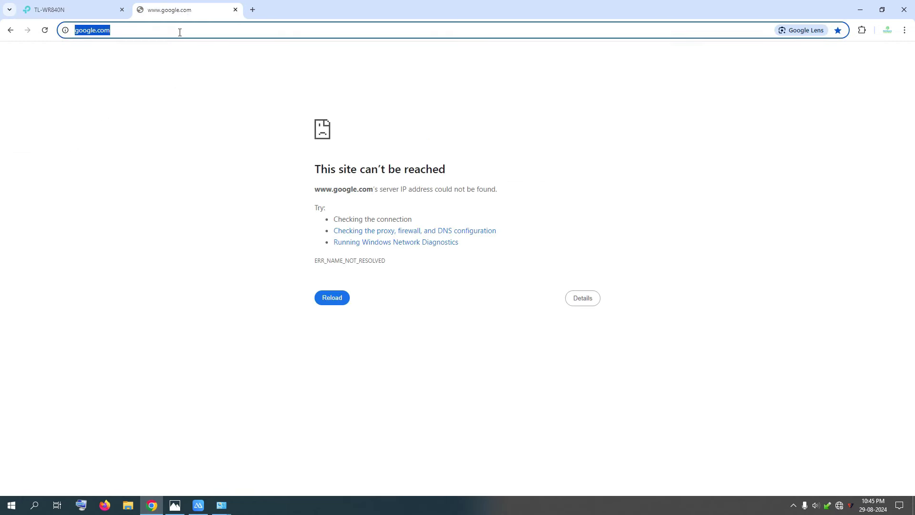
{"action": "left_click", "coordinate": [83, 10]}
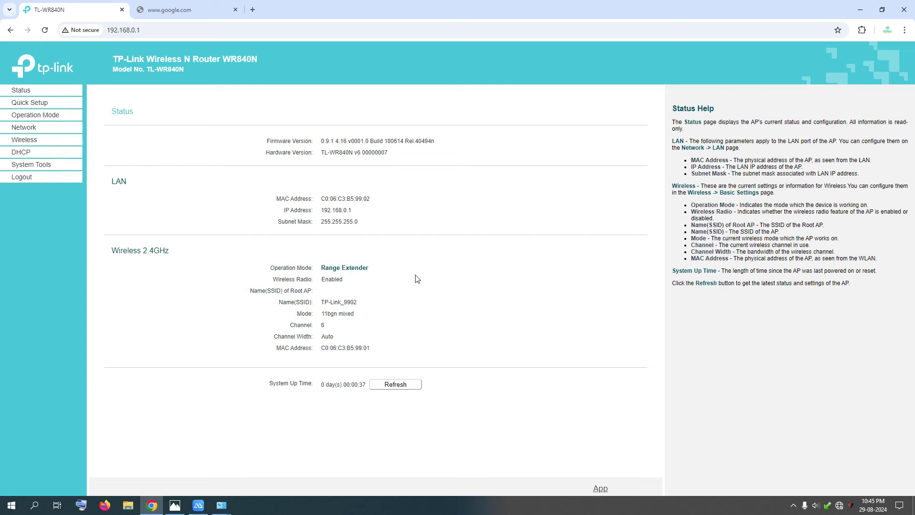
- Once the router has rebooted, open the Quick Setup wizard
{"action": "left_click", "coordinate": [40, 108]}
- Keep Range Extender in Quick Setup, scan access points, and select the Home 2.4GHz network name
{"action": "left_click", "coordinate": [411, 200]}
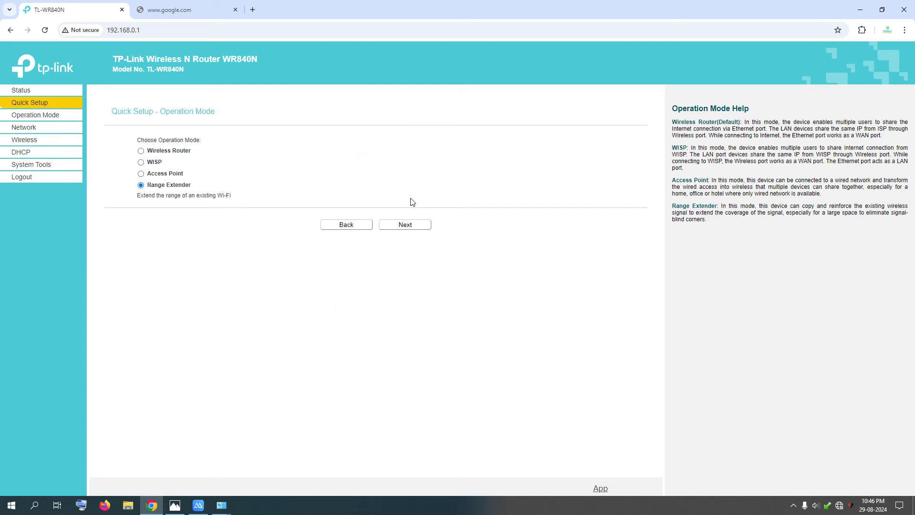
{"action": "left_click", "coordinate": [409, 230]}
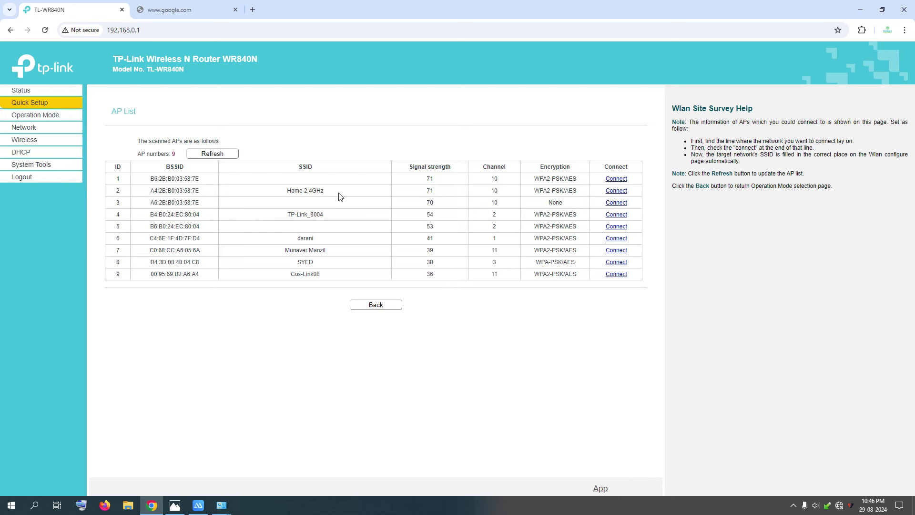
{"action": "left_click_drag", "start_coordinate": [286, 193], "coordinate": [328, 192]}
{"action": "left_click", "coordinate": [174, 508]}
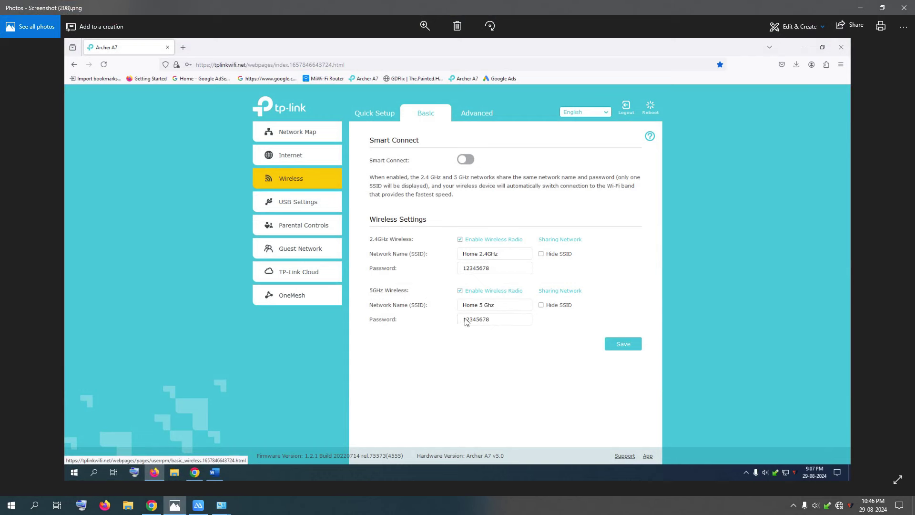
- Put away the Archer A7 screenshot viewer and deselect Home 2.4GHz in the AP list
{"action": "left_click_drag", "start_coordinate": [766, 2], "coordinate": [741, 115]}
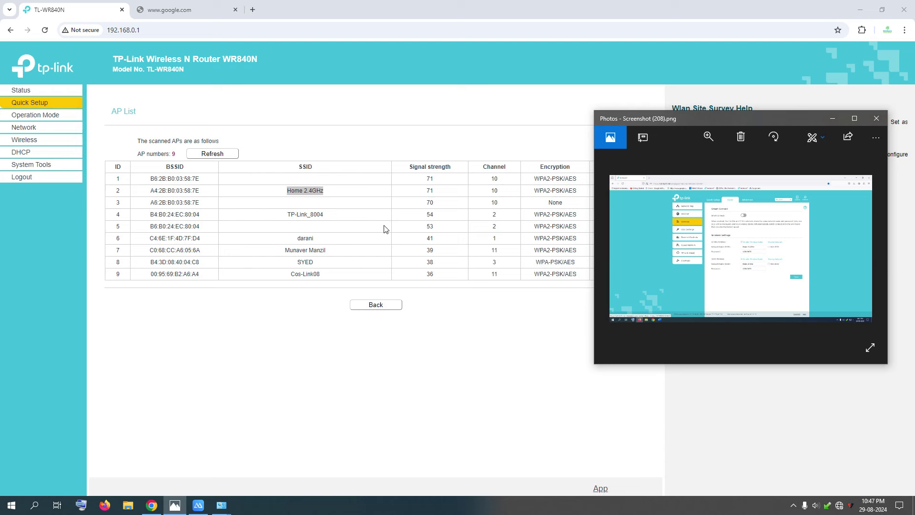
{"action": "left_click", "coordinate": [853, 120]}
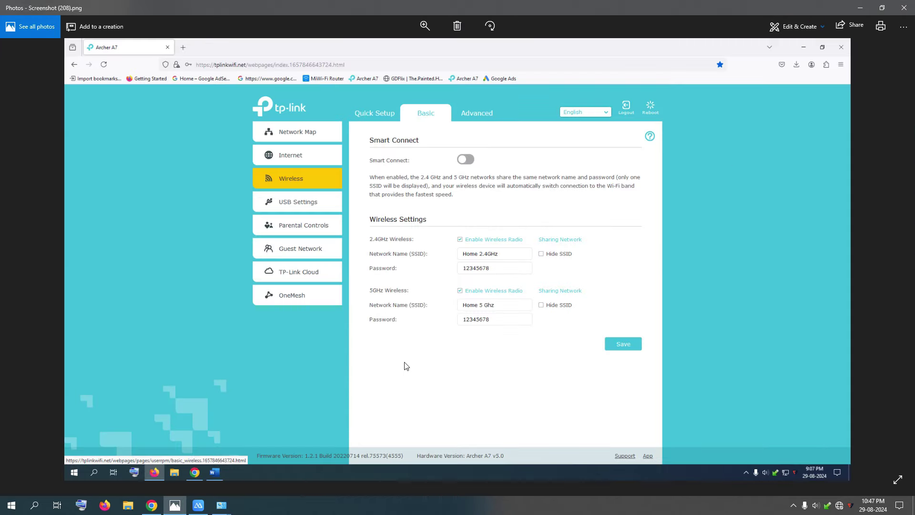
{"action": "left_click", "coordinate": [869, 9]}
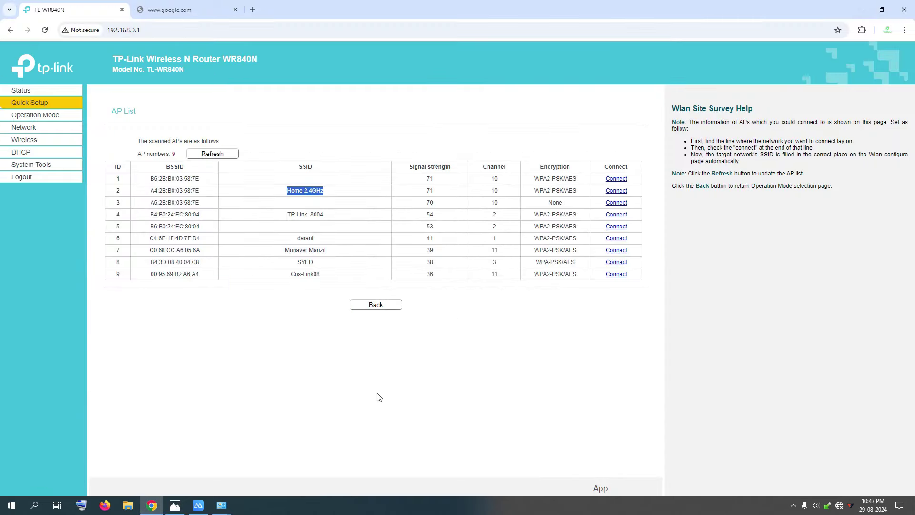
{"action": "left_click", "coordinate": [354, 195]}
- Connect to Home 2.4GHz, enter its Wi-Fi password, and choose a custom extender network name
{"action": "left_click", "coordinate": [618, 191]}
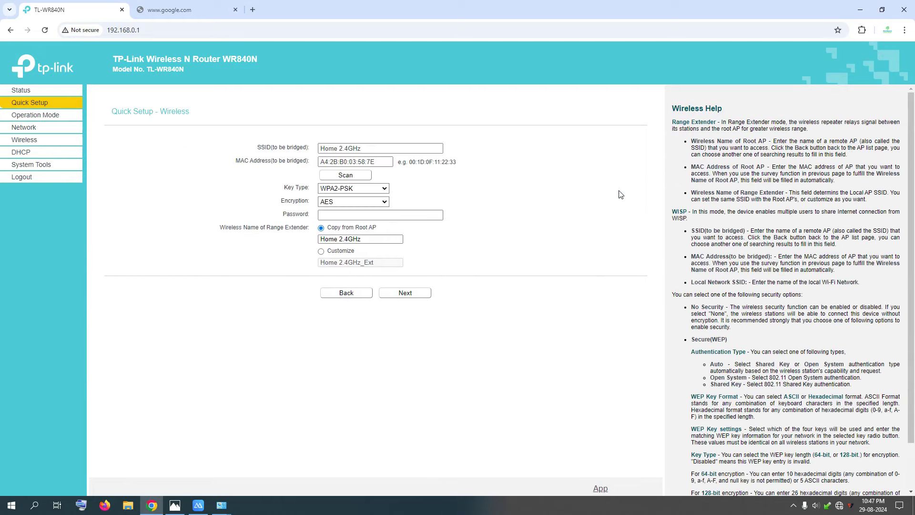
{"action": "left_click", "coordinate": [178, 509]}
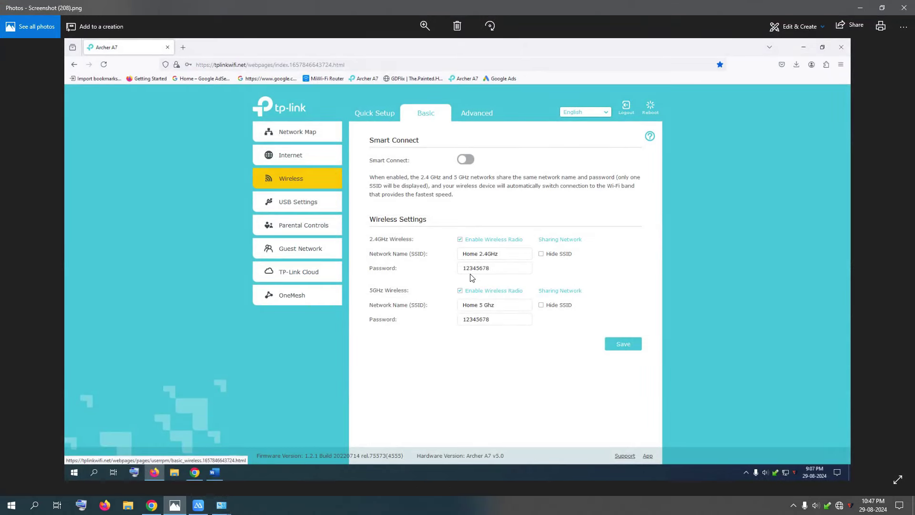
{"action": "left_click", "coordinate": [861, 8]}
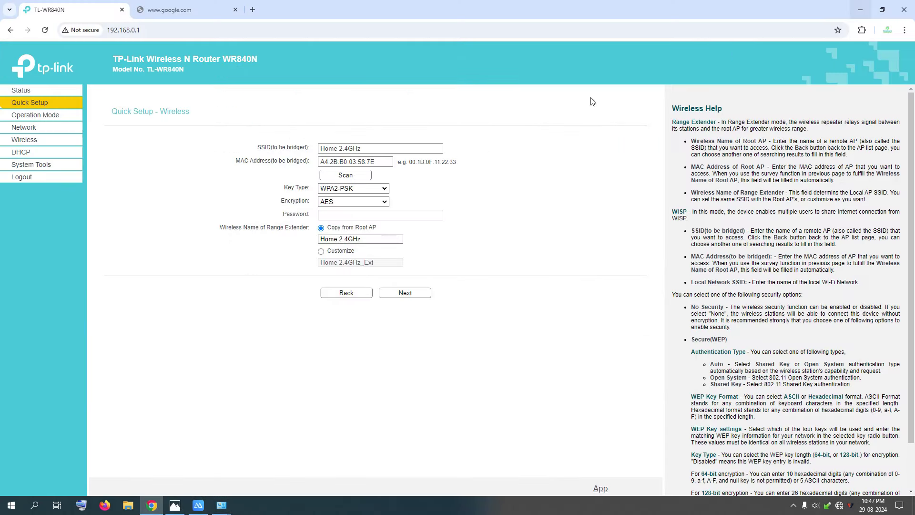
{"action": "left_click", "coordinate": [350, 215]}
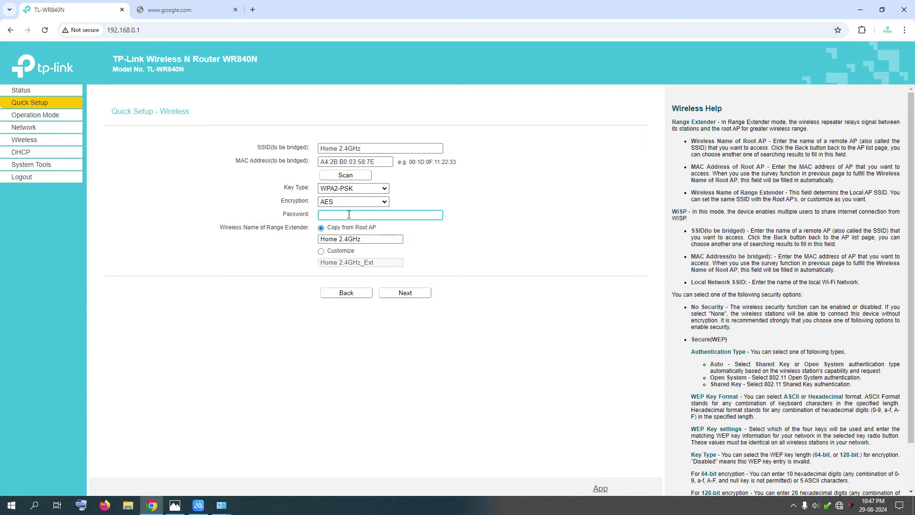
{"action": "type", "text": "12345678"}
{"action": "left_click", "coordinate": [175, 505]}
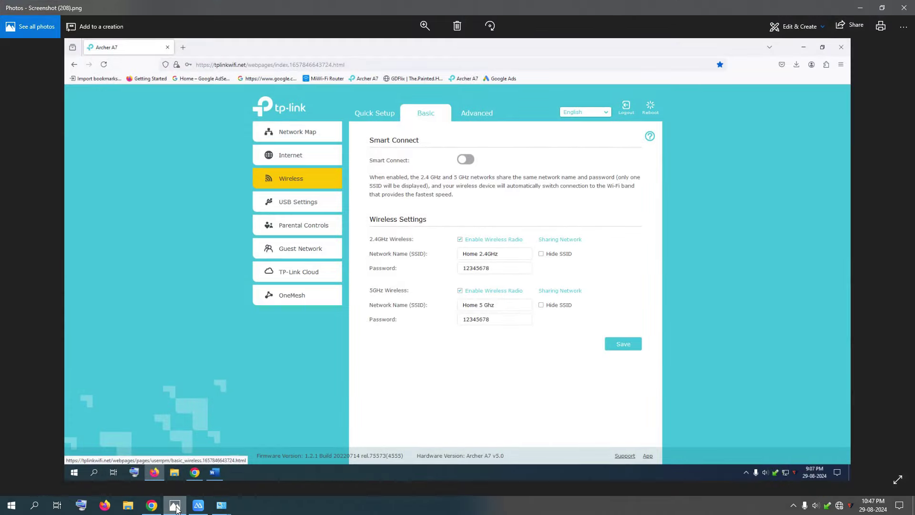
{"action": "left_click", "coordinate": [175, 507]}
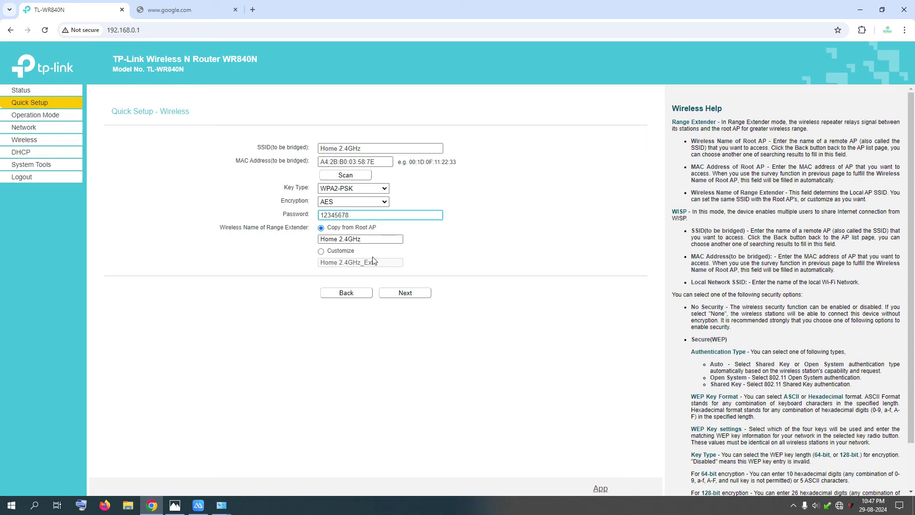
{"action": "left_click", "coordinate": [321, 254]}
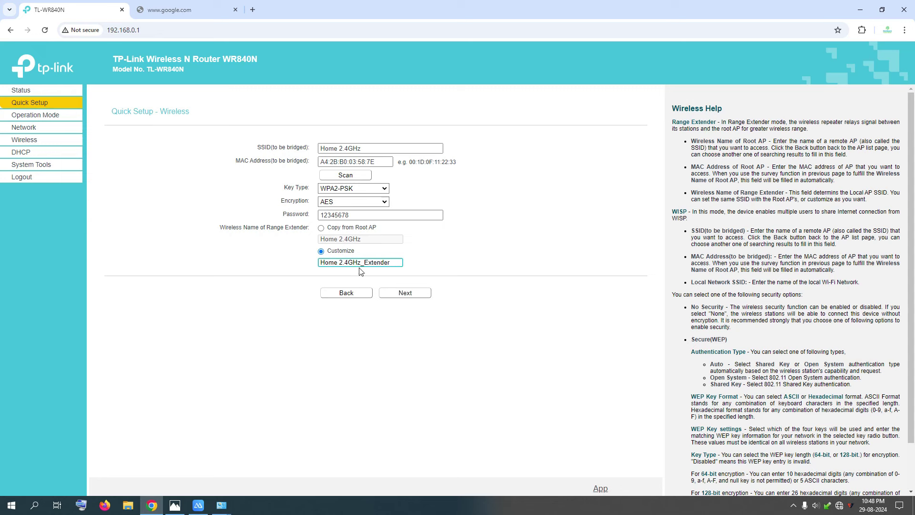
- Keep LAN type Smart IP(DHCP), review the summary, and finish Quick Setup
{"action": "left_click", "coordinate": [404, 294]}
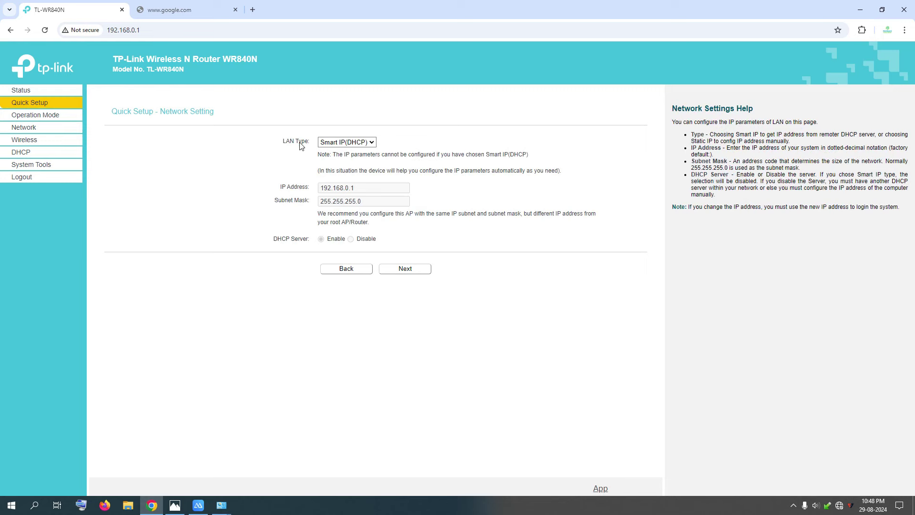
{"action": "left_click", "coordinate": [364, 146]}
{"action": "left_click", "coordinate": [364, 147]}
{"action": "left_click", "coordinate": [409, 273]}
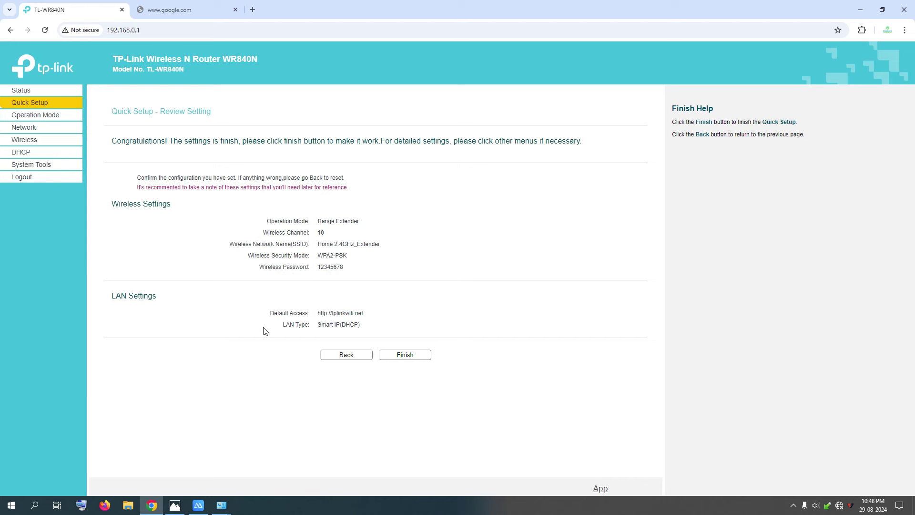
{"action": "left_click", "coordinate": [409, 358]}
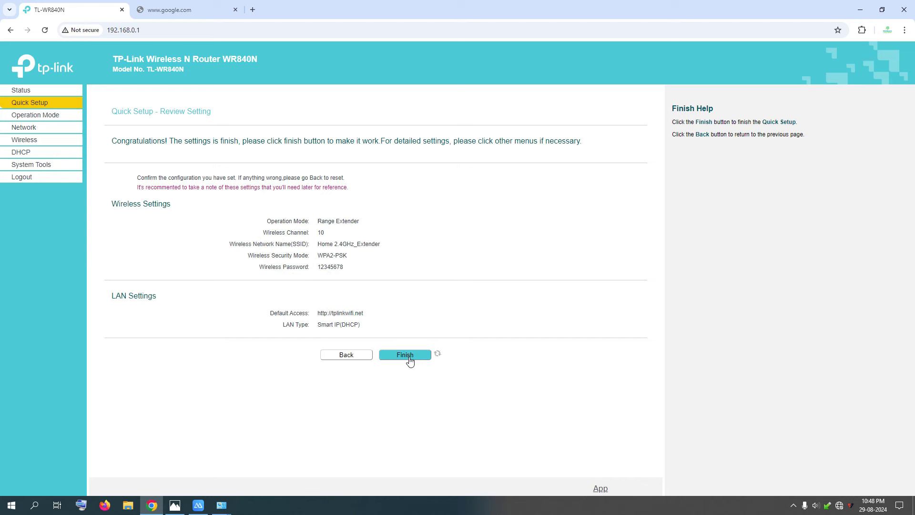
{"action": "mouse_move", "coordinate": [841, 508]}
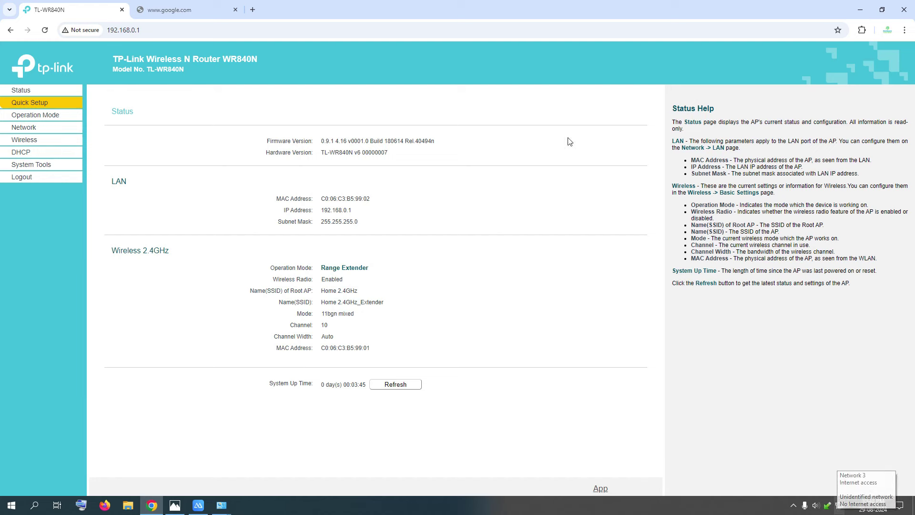
- Reload google.com and run Google searches for cat, dag and dog
{"action": "left_click", "coordinate": [165, 10]}
{"action": "left_click", "coordinate": [159, 31]}
{"action": "key", "text": "ctrl+a"}
{"action": "key", "text": "Return"}
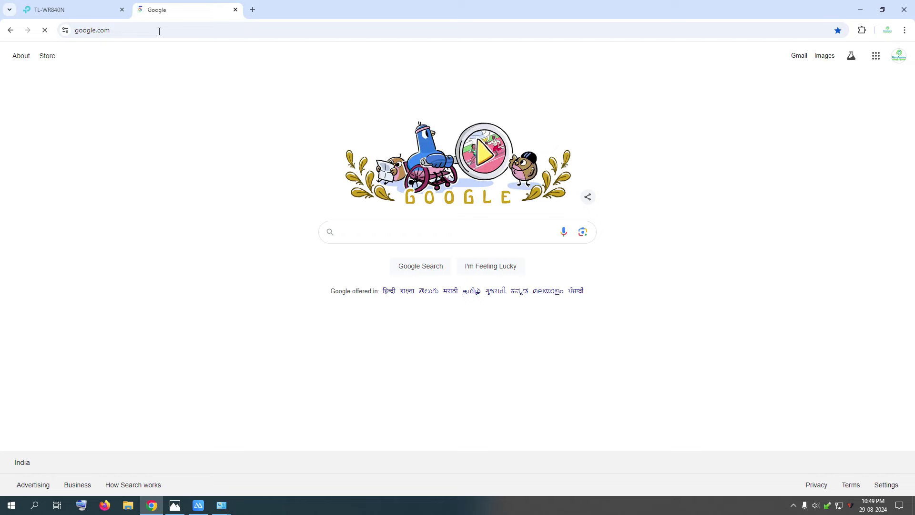
{"action": "type", "text": "cat"}
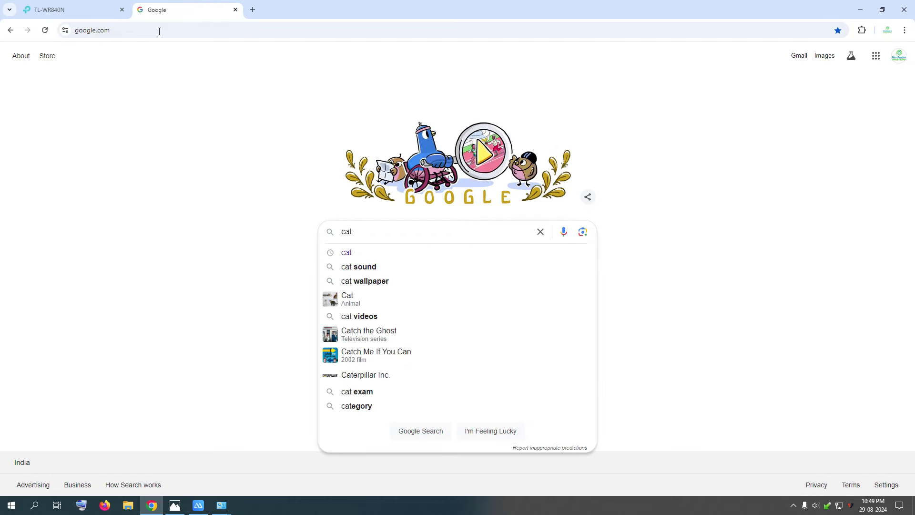
{"action": "key", "text": "Return"}
{"action": "double_click", "coordinate": [124, 56]}
{"action": "type", "text": "da"}
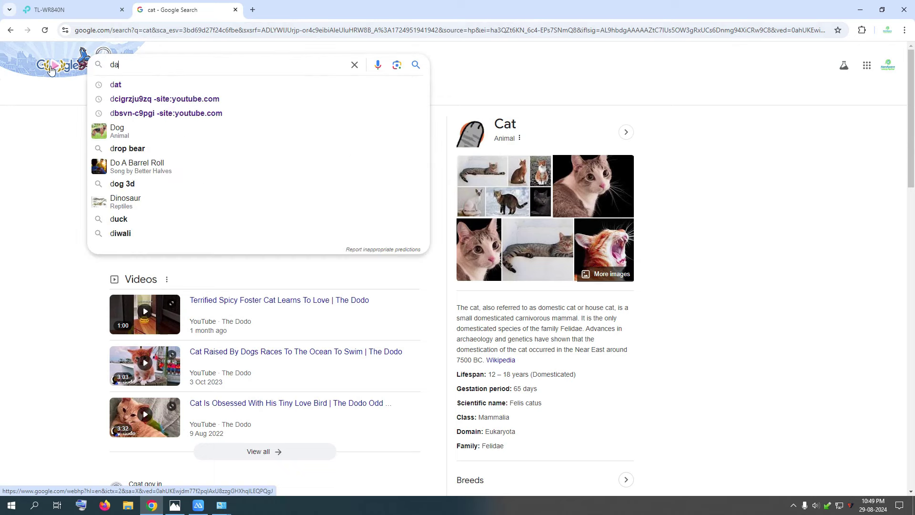
{"action": "type", "text": "g"}
{"action": "key", "text": "Return"}
{"action": "double_click", "coordinate": [129, 70]}
{"action": "type", "text": "dog"}
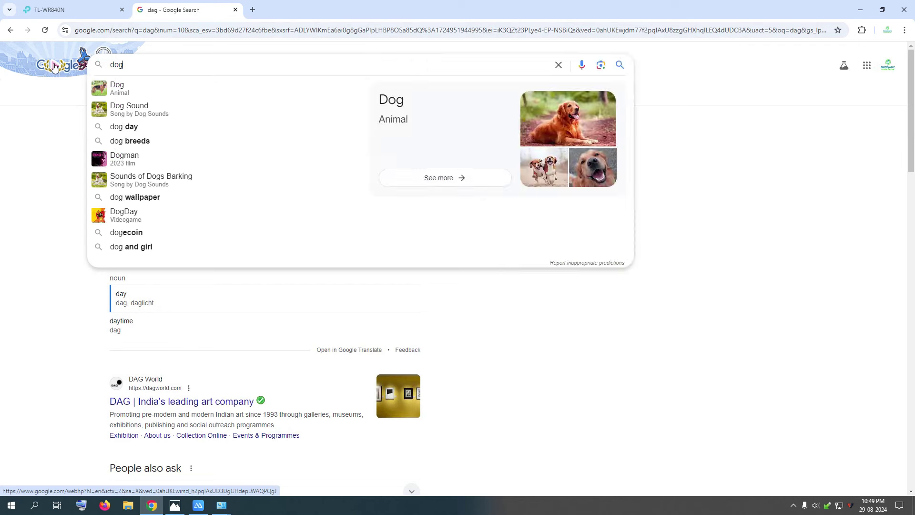
{"action": "key", "text": "Return"}
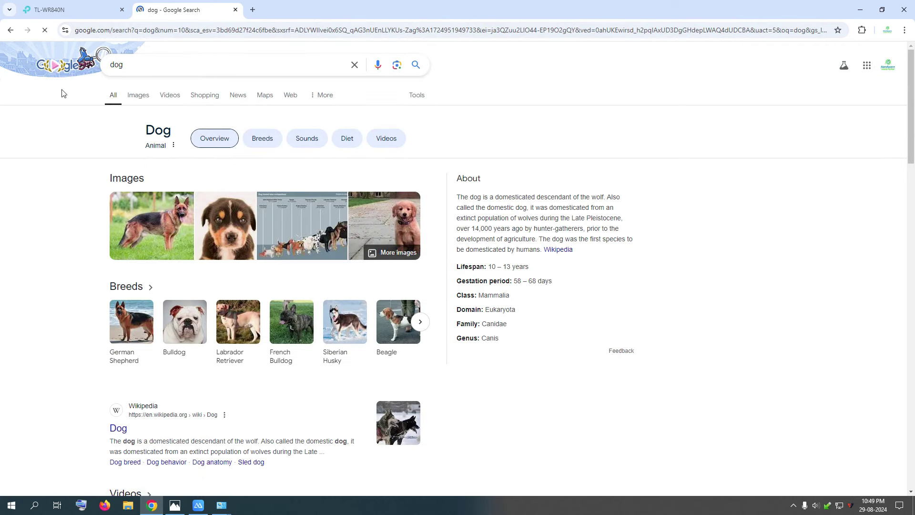
- Load youtube.com in a new tab and scroll its feed, then minimize Chrome
{"action": "left_click", "coordinate": [253, 10]}
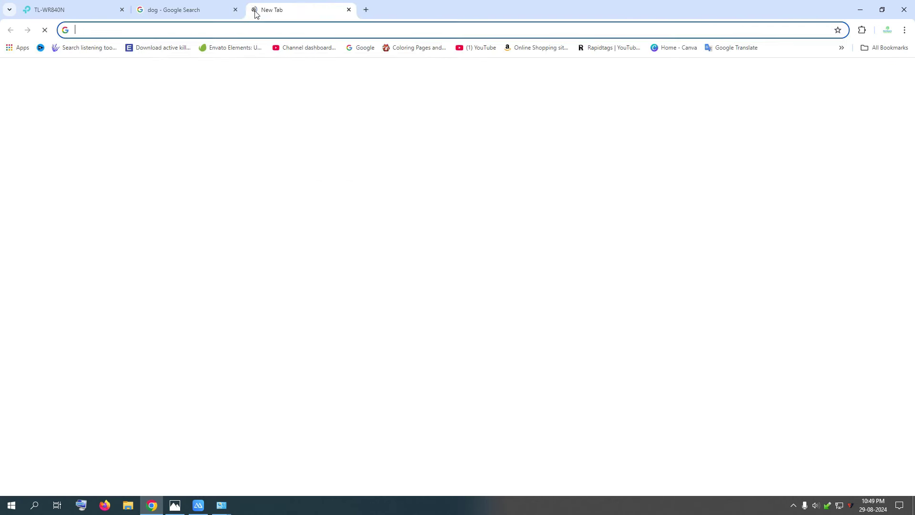
{"action": "type", "text": "y"}
{"action": "key", "text": "Return"}
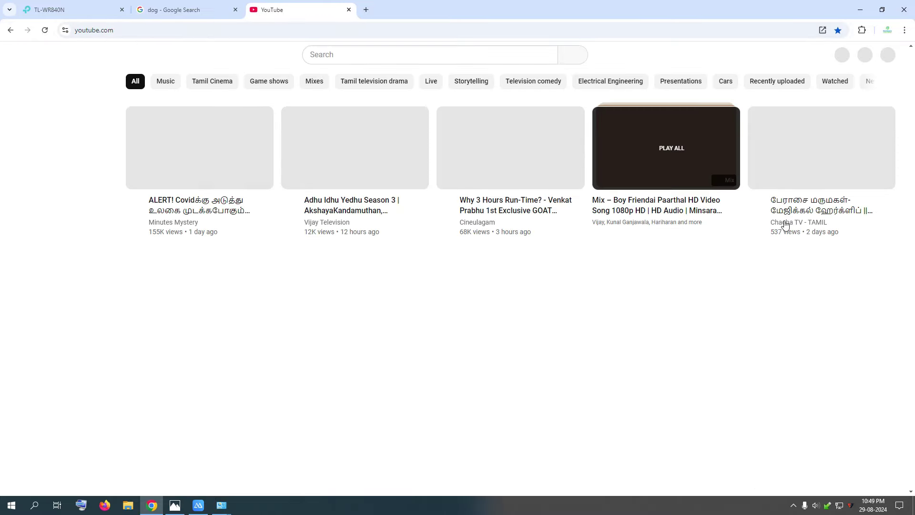
{"action": "scroll", "coordinate": [500, 218], "scroll_direction": "down", "scroll_amount": 4}
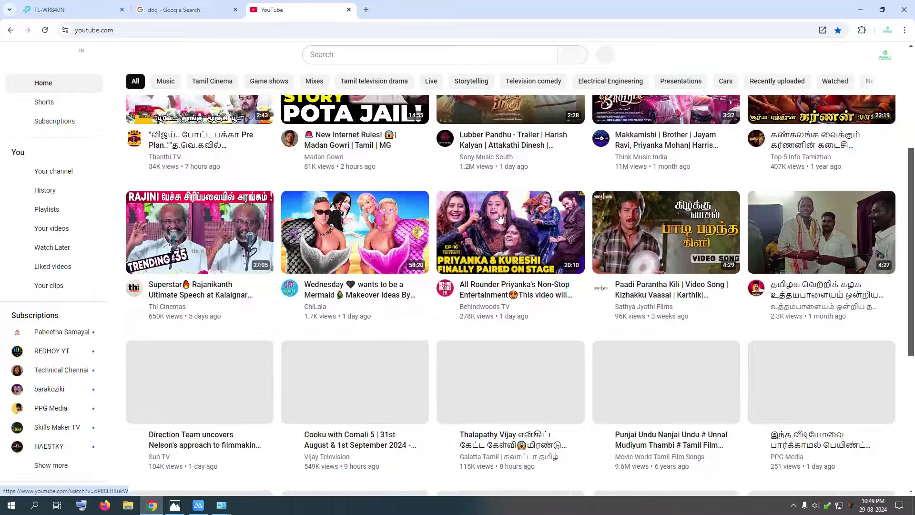
{"action": "scroll", "coordinate": [500, 218], "scroll_direction": "down", "scroll_amount": 5}
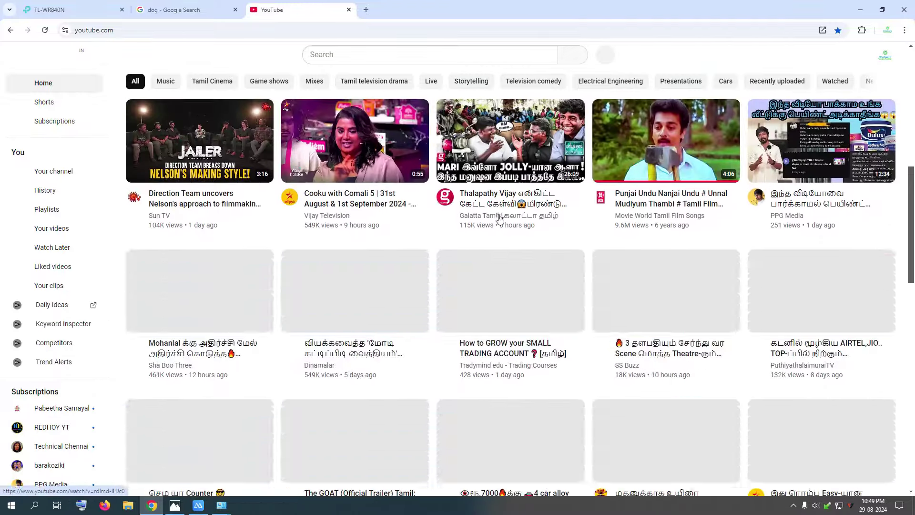
{"action": "scroll", "coordinate": [499, 218], "scroll_direction": "down", "scroll_amount": 10}
{"action": "left_click", "coordinate": [71, 9]}
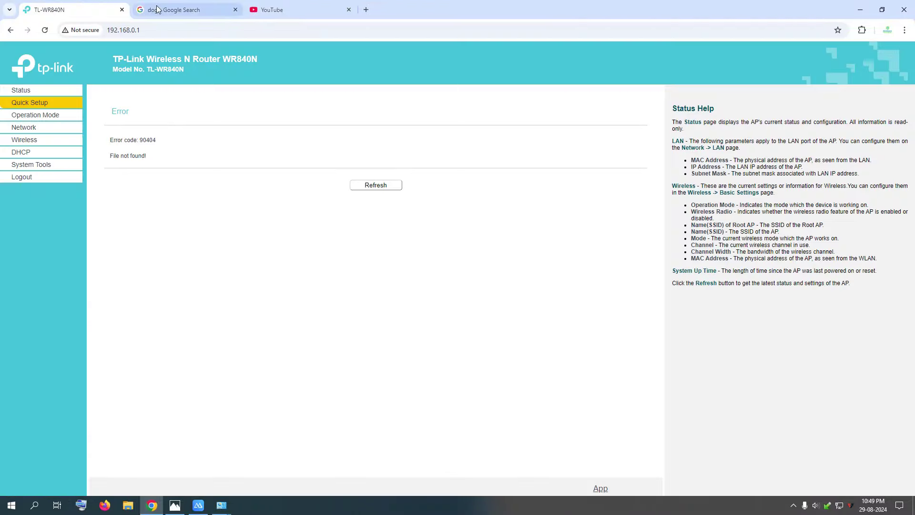
{"action": "left_click", "coordinate": [158, 9]}
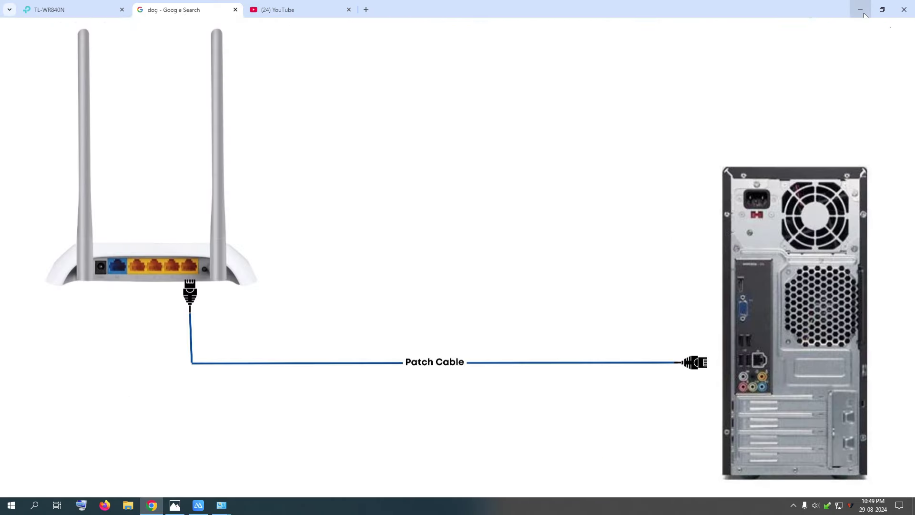
{"action": "left_click", "coordinate": [864, 15]}
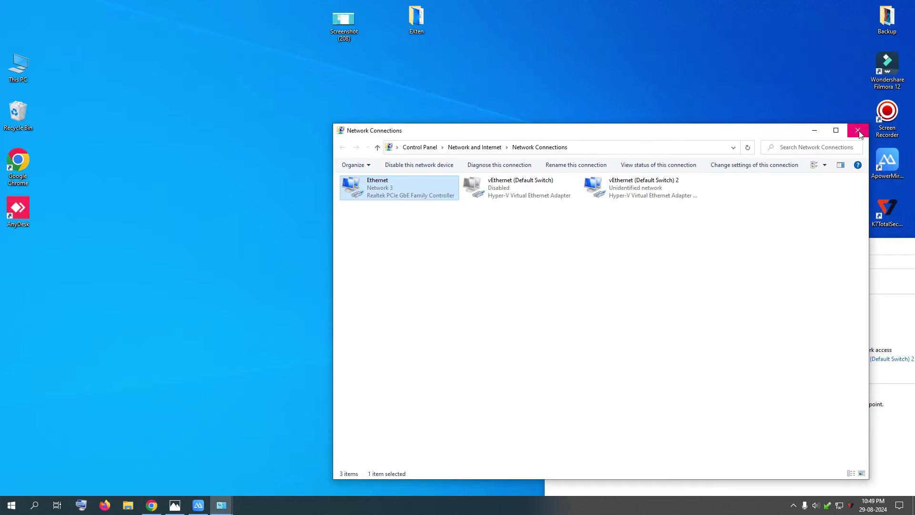
- Close Network Connections and Network and Sharing Center, bringing the ApowerMirror phone screen to the front
{"action": "left_click", "coordinate": [859, 130]}
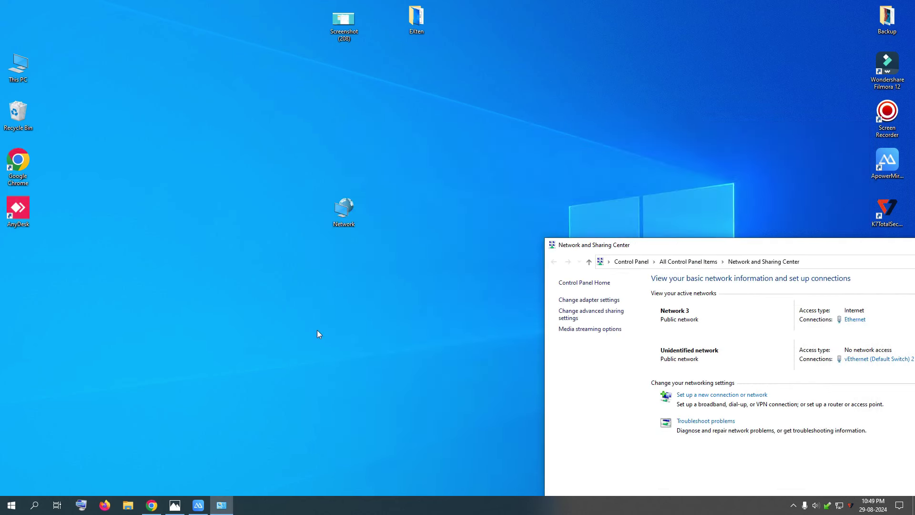
{"action": "left_click", "coordinate": [202, 509]}
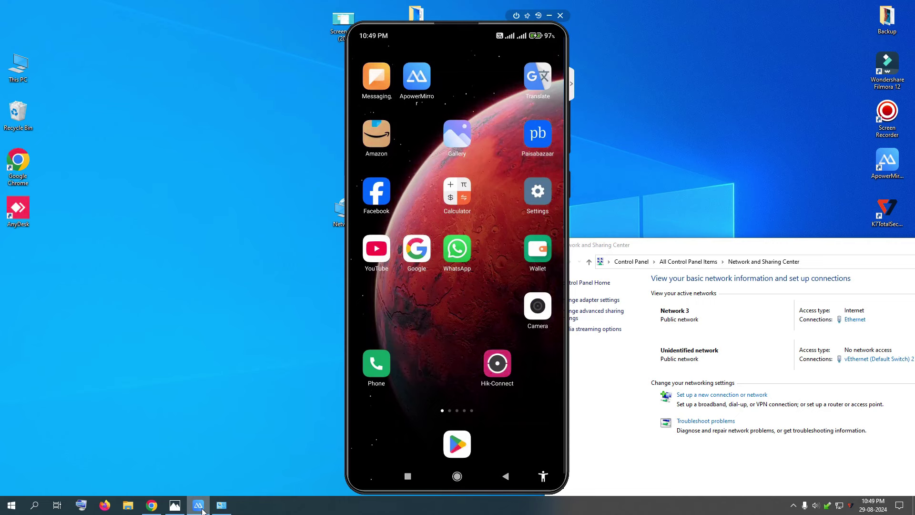
{"action": "left_click_drag", "start_coordinate": [877, 251], "coordinate": [752, 253]}
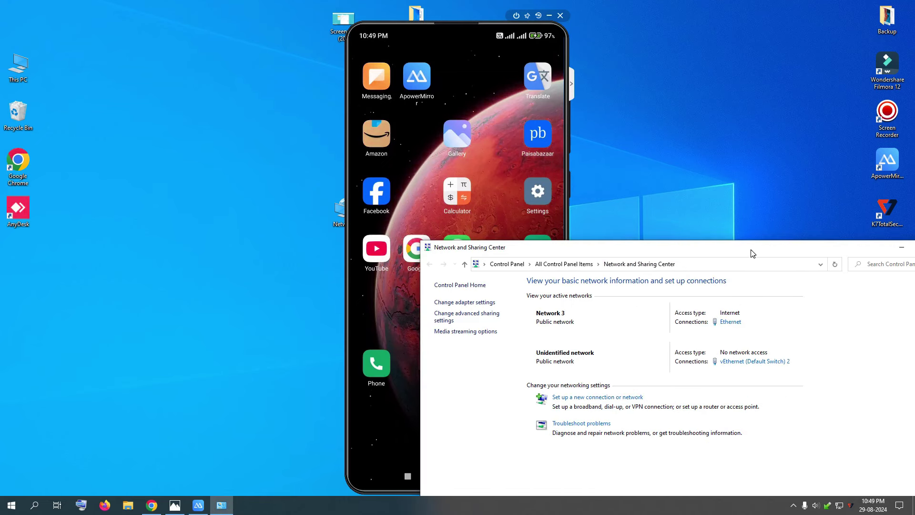
{"action": "left_click_drag", "start_coordinate": [869, 253], "coordinate": [734, 254]}
{"action": "left_click", "coordinate": [814, 247]}
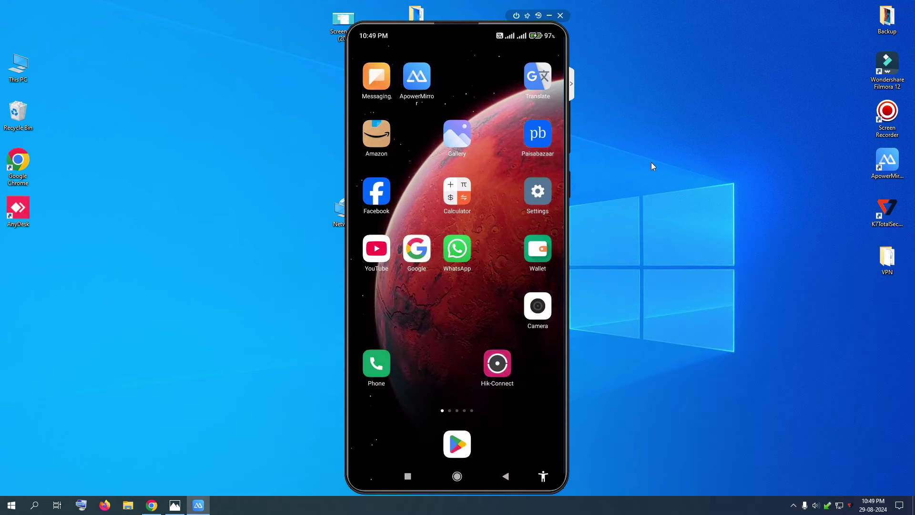